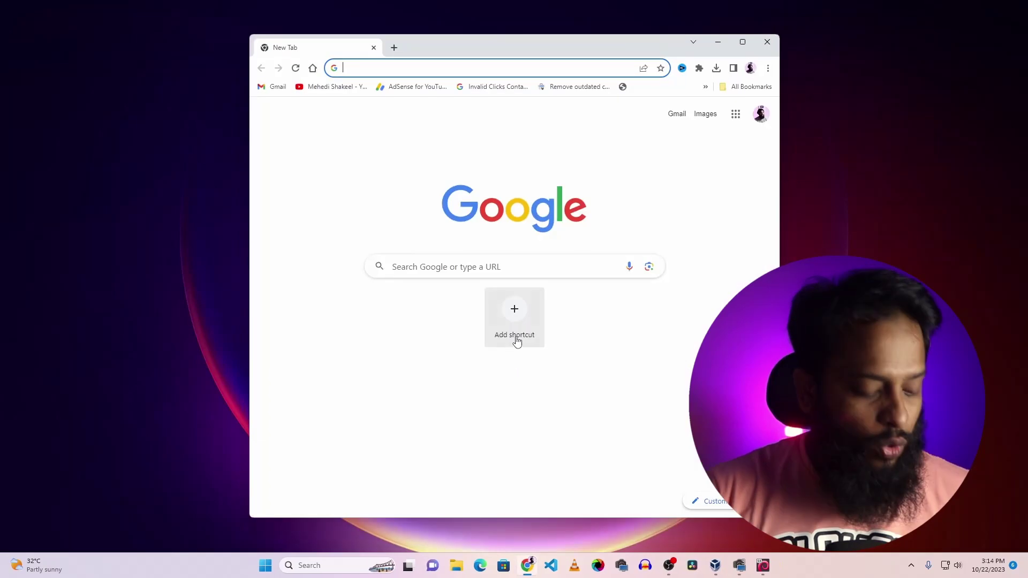
# - Open the Downloads page of virtualbox.org and pick the VirtualBox 7.0.12 package for Windows hosts
pyautogui.write('virtualbox')
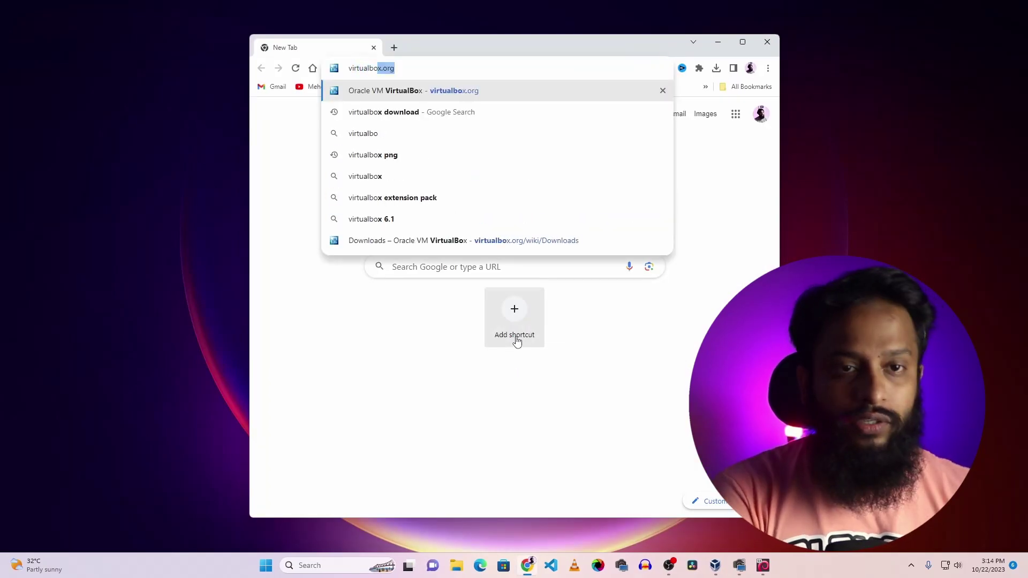
pyautogui.press('Return')
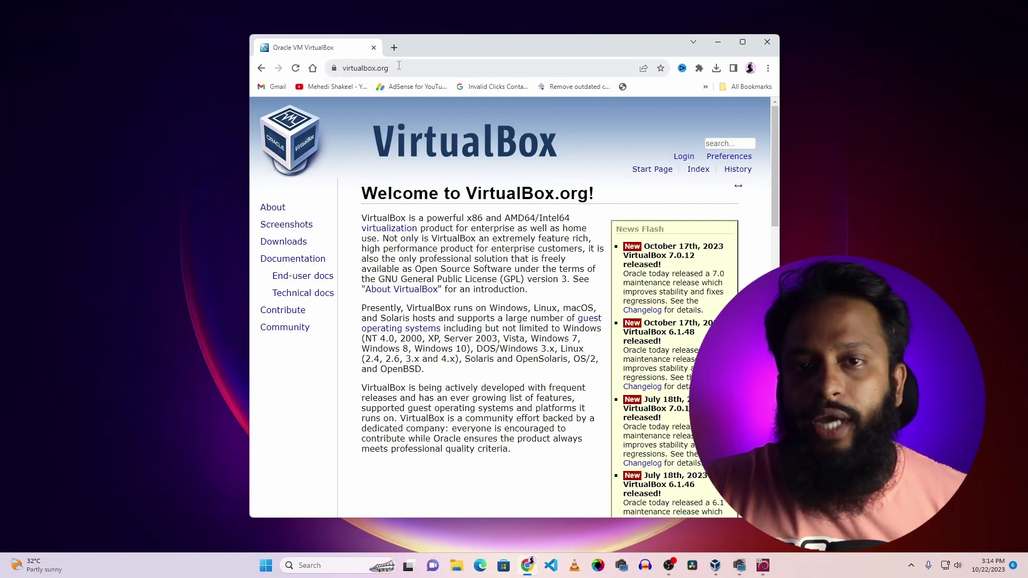
pyautogui.doubleClick(292, 244)
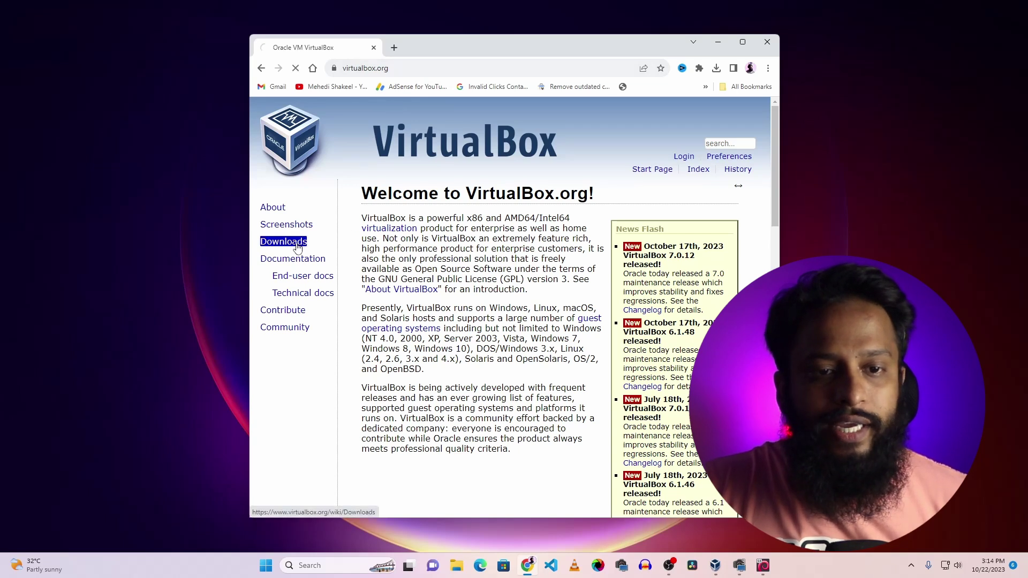
pyautogui.click(413, 322)
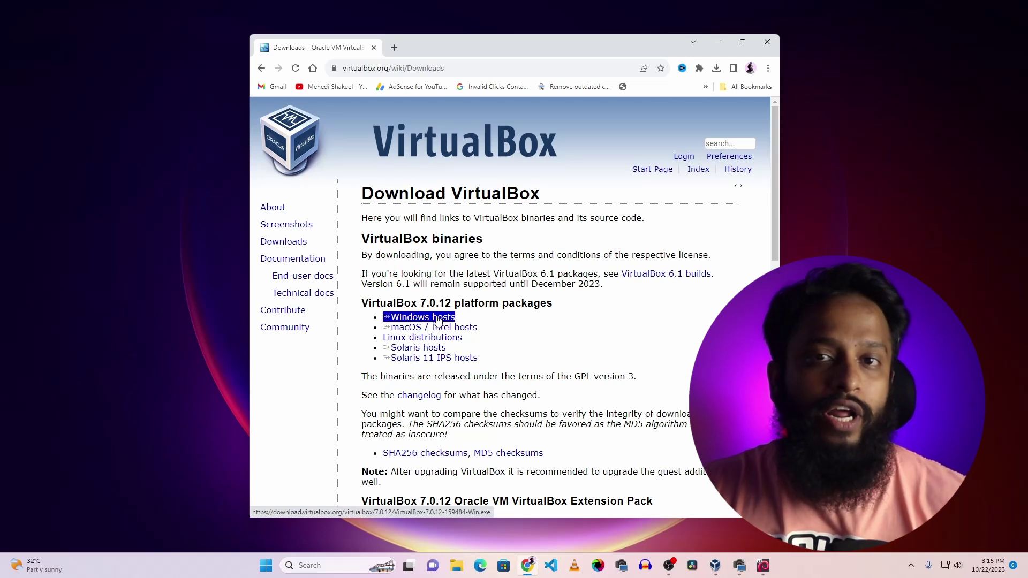
# - Review the VirtualBox 7.0.12 platform packages and Extension Pack download sections, and minimize the browser
pyautogui.scroll(-3, 551, 364)
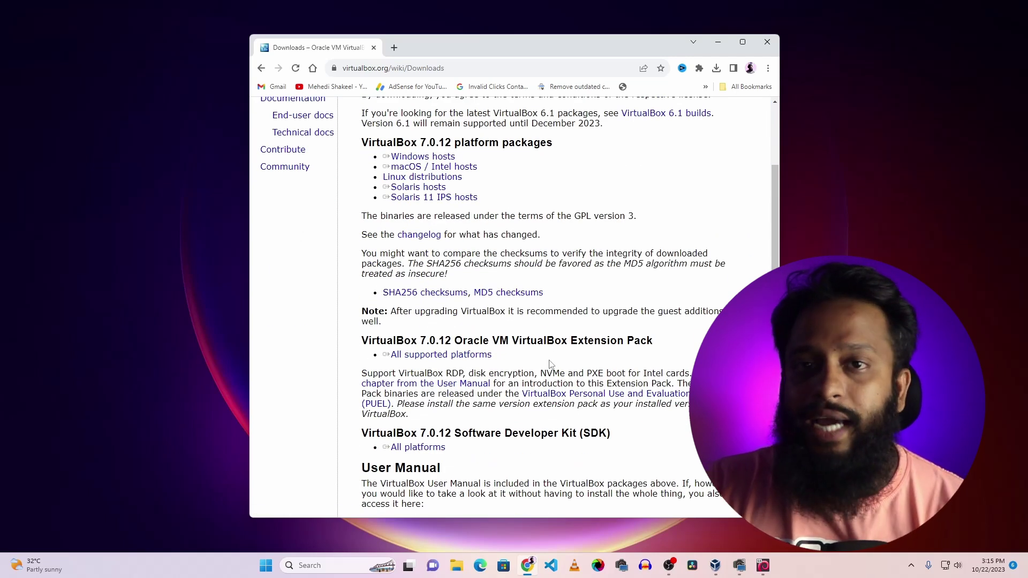
pyautogui.scroll(-1, 552, 364)
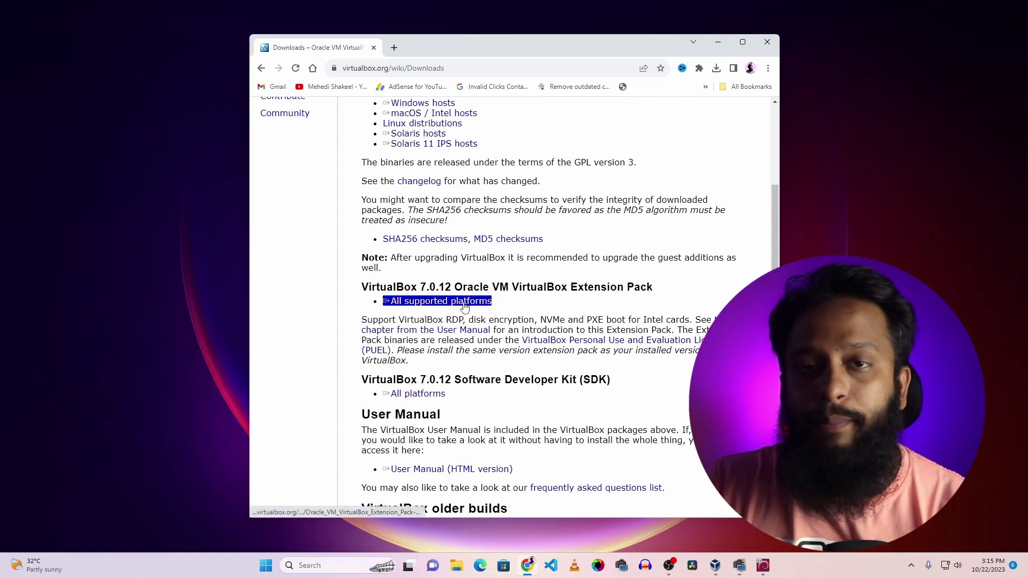
pyautogui.scroll(3, 537, 373)
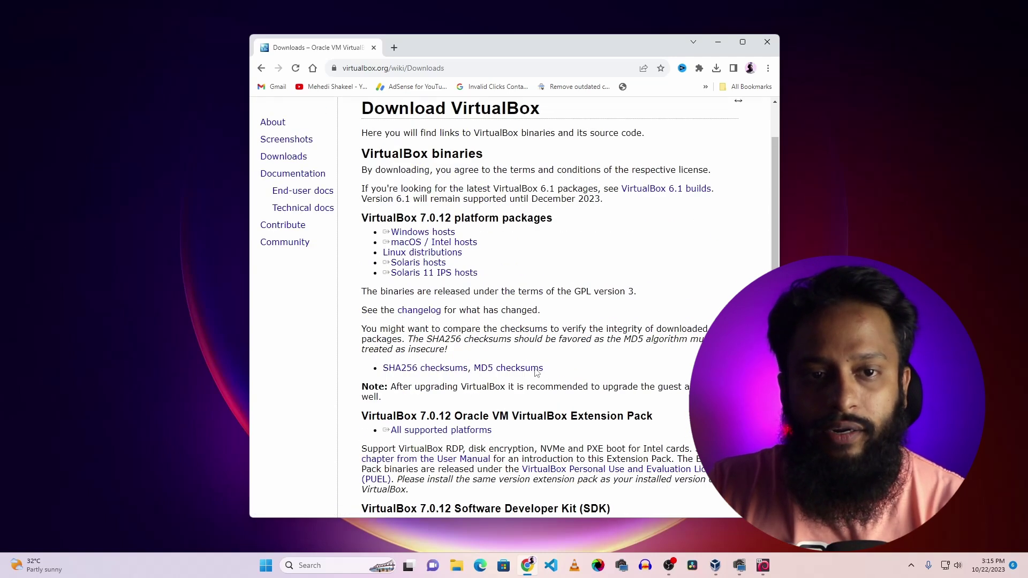
pyautogui.scroll(1, 537, 373)
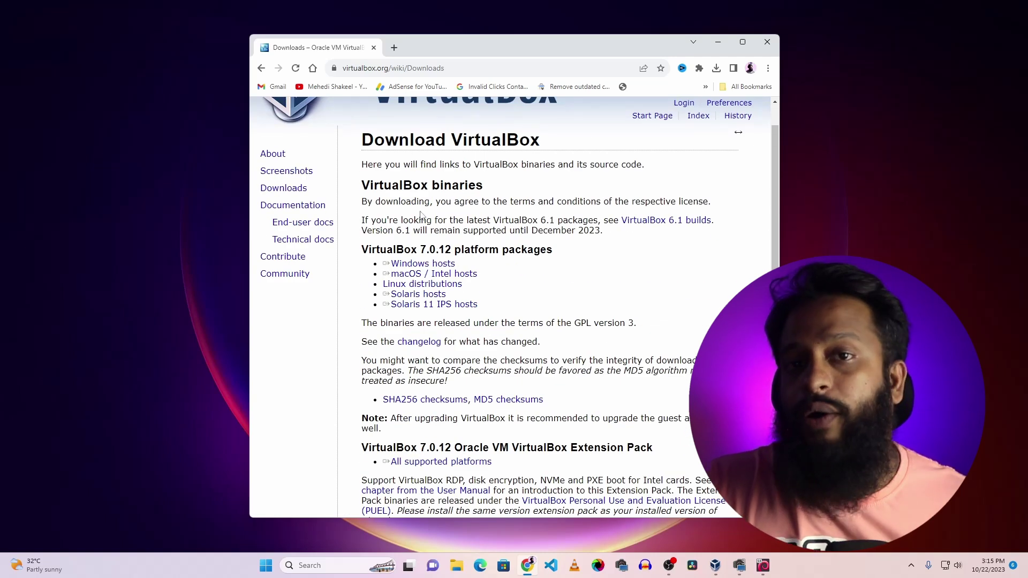
pyautogui.scroll(-2, 504, 339)
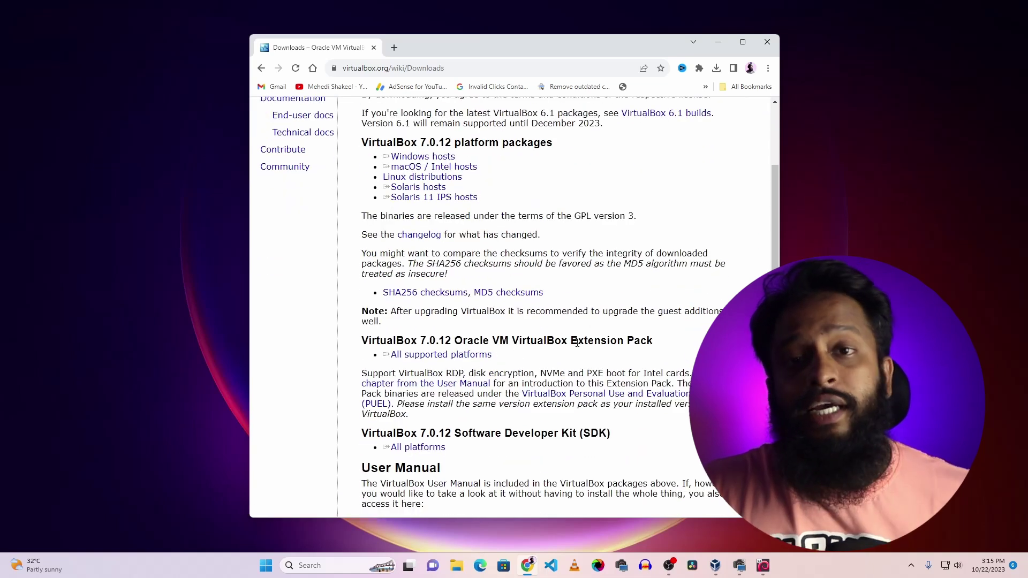
pyautogui.click(718, 42)
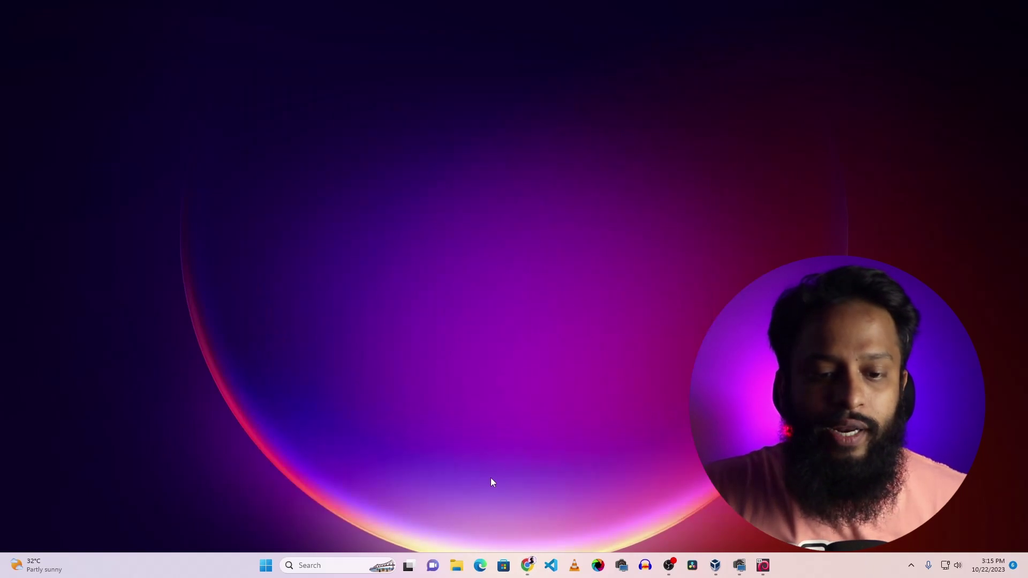
# - Open the Downloads folder in File Explorer and check the VirtualBox 7.0.12 installer and Extension Pack files
pyautogui.click(461, 564)
pyautogui.click(290, 270)
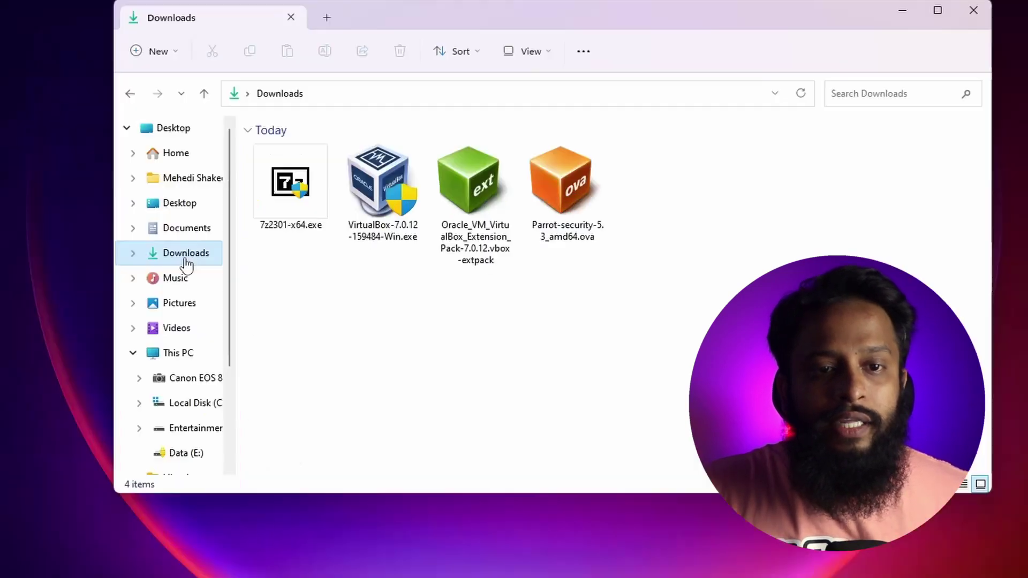
pyautogui.click(384, 194)
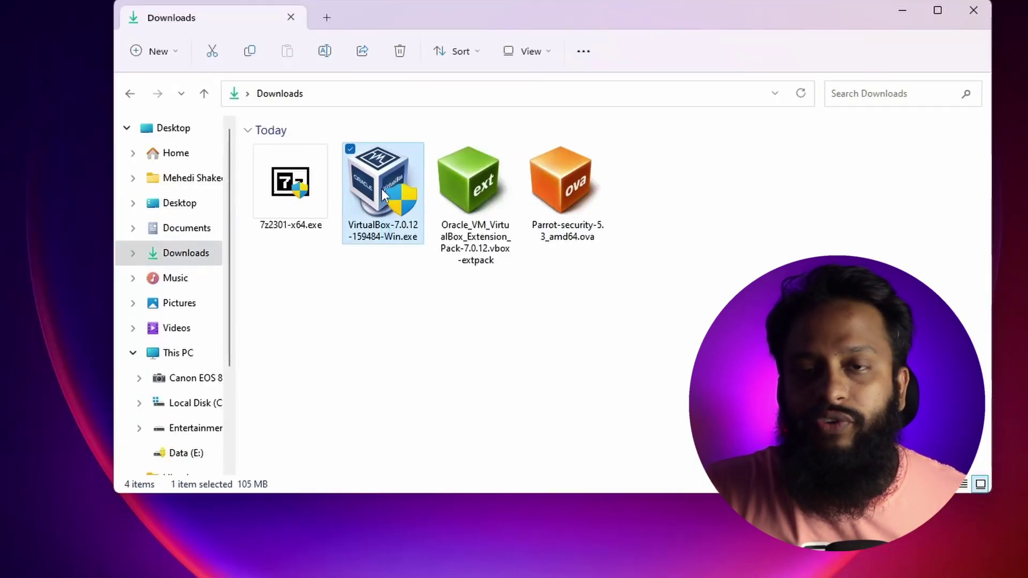
pyautogui.click(403, 328)
pyautogui.click(489, 225)
pyautogui.click(580, 333)
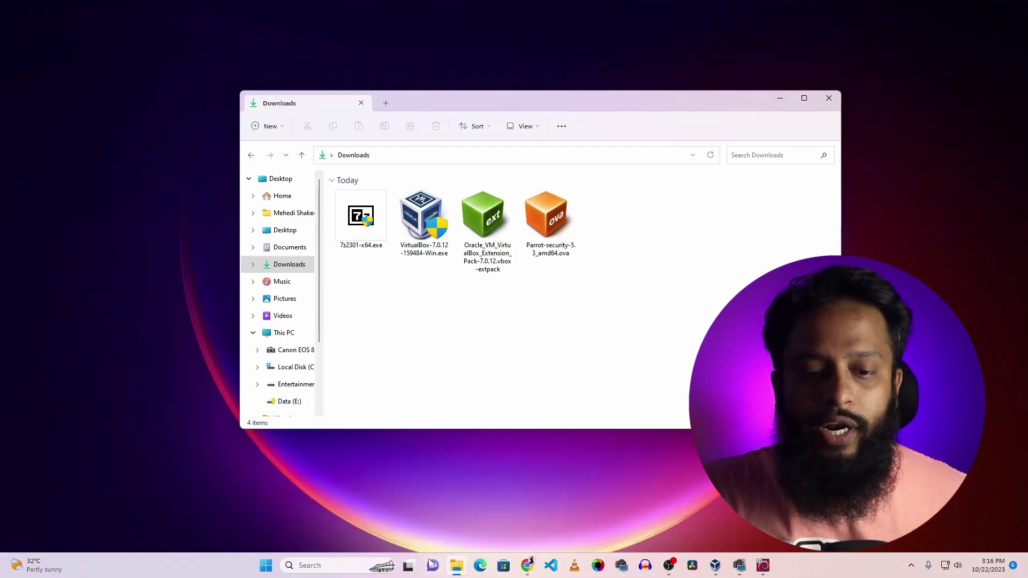
# - Find Oracle VM VirtualBox through the Windows search and launch it
pyautogui.click(266, 566)
pyautogui.write('vi')
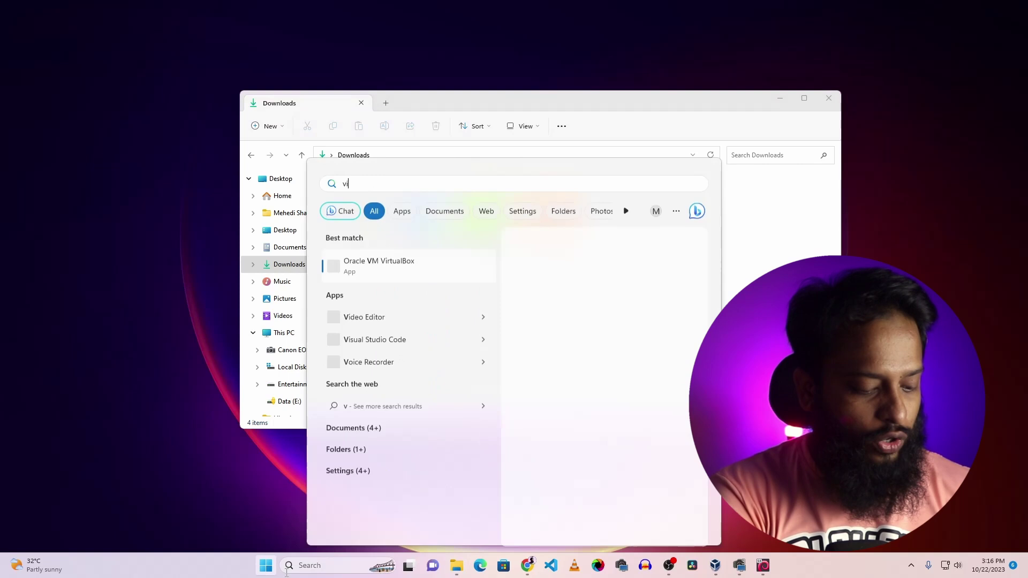
pyautogui.write('rtu')
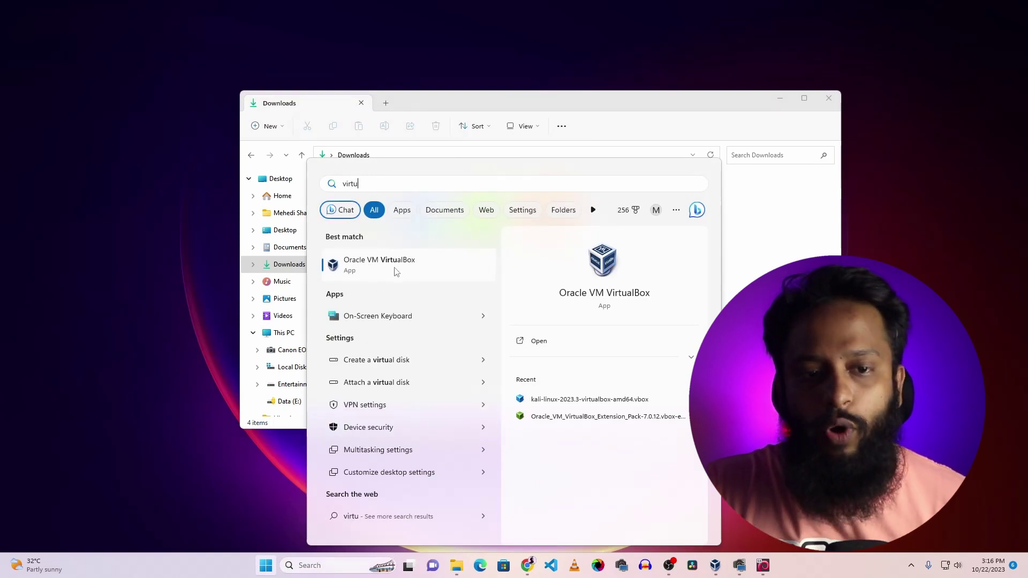
pyautogui.click(395, 271)
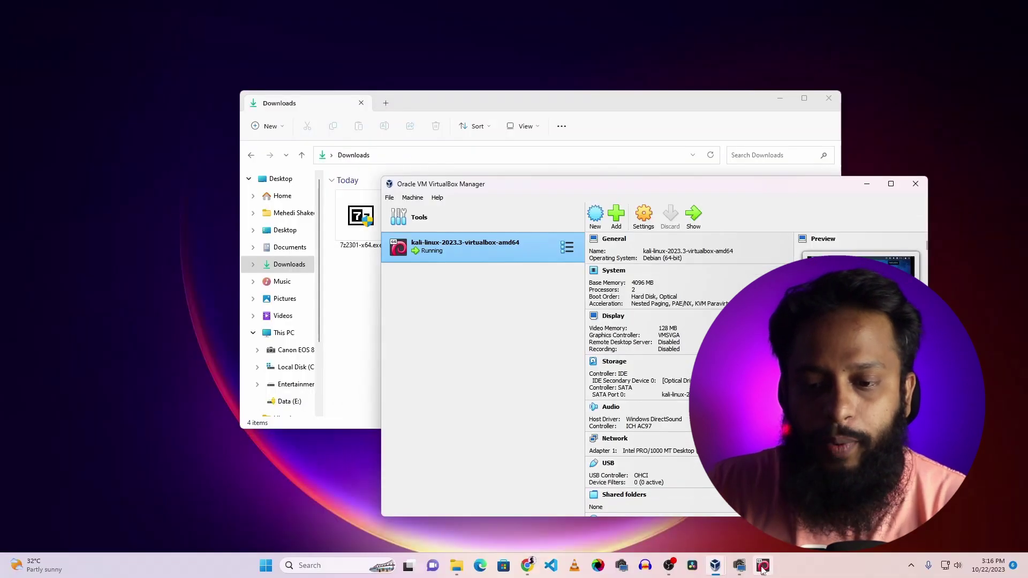
# - Bring the running Kali Linux virtual machine window to the front, reposition it and enlarge it
pyautogui.click(763, 565)
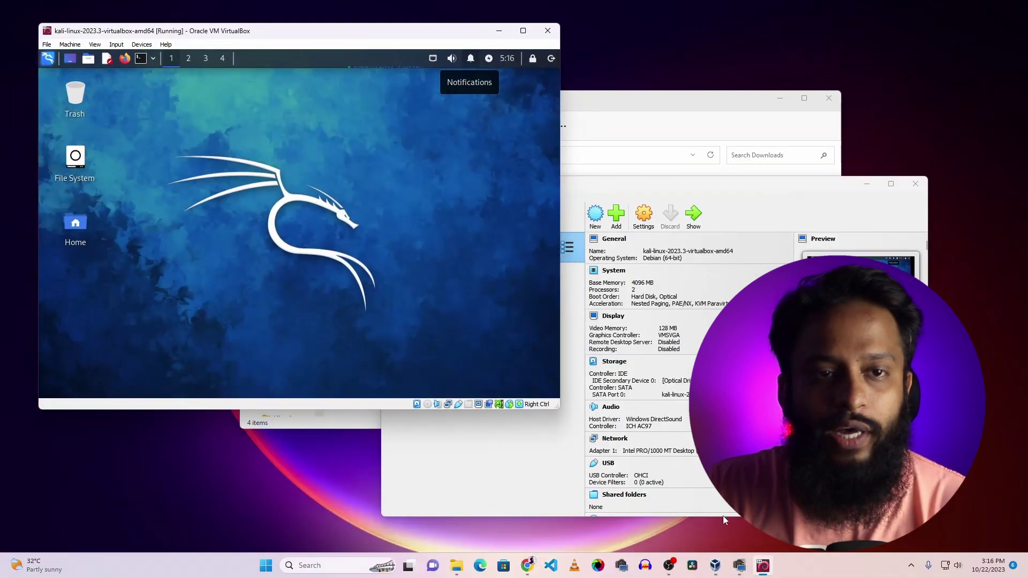
pyautogui.moveTo(316, 31); pyautogui.dragTo(352, 41)
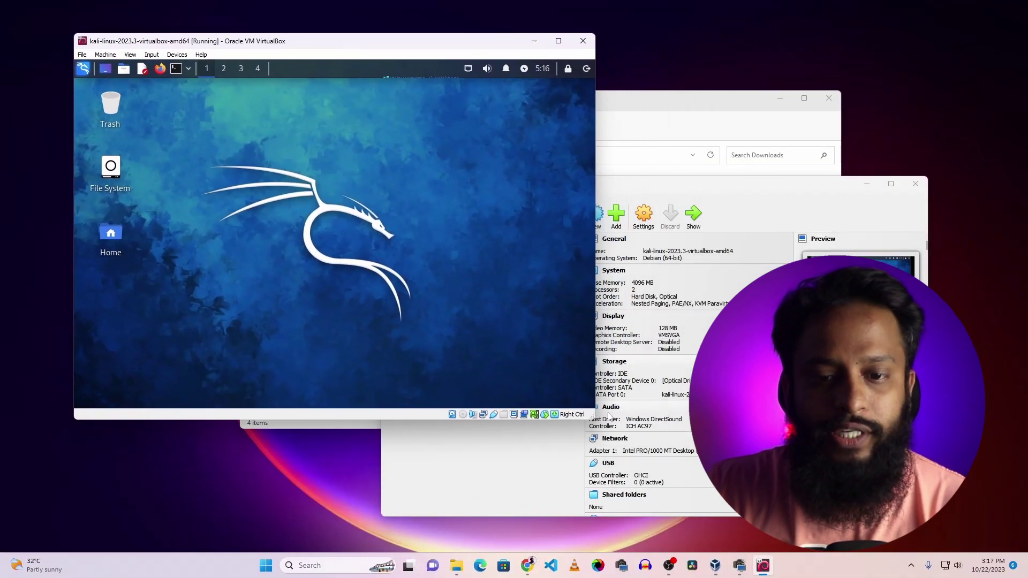
pyautogui.moveTo(595, 420); pyautogui.dragTo(704, 481)
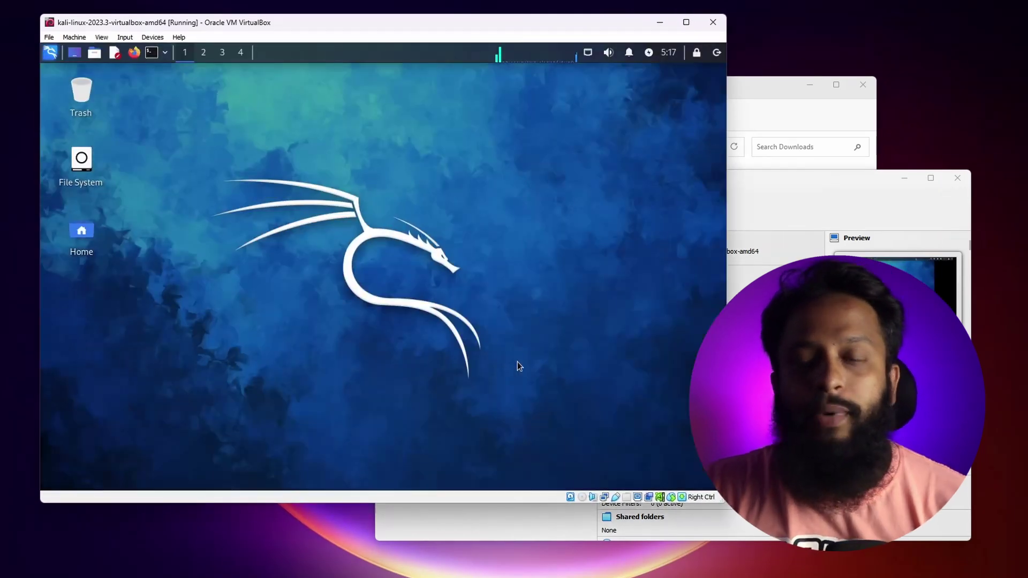
# - Look at the Kali desktop's applications menu and the host's Start menu, and move the virtual machine window
pyautogui.click(50, 52)
pyautogui.click(608, 205)
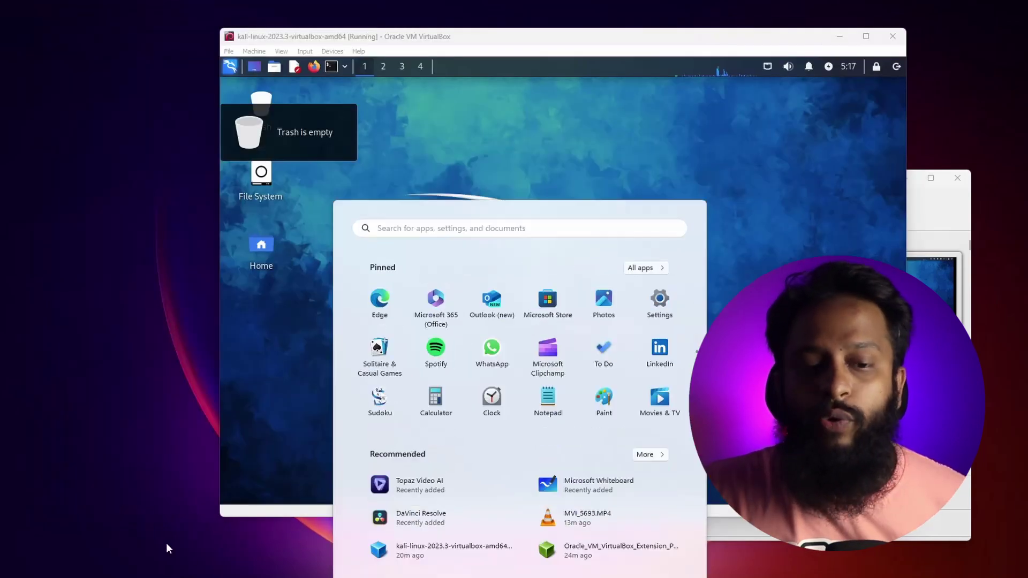
pyautogui.press('super')
pyautogui.press('super')
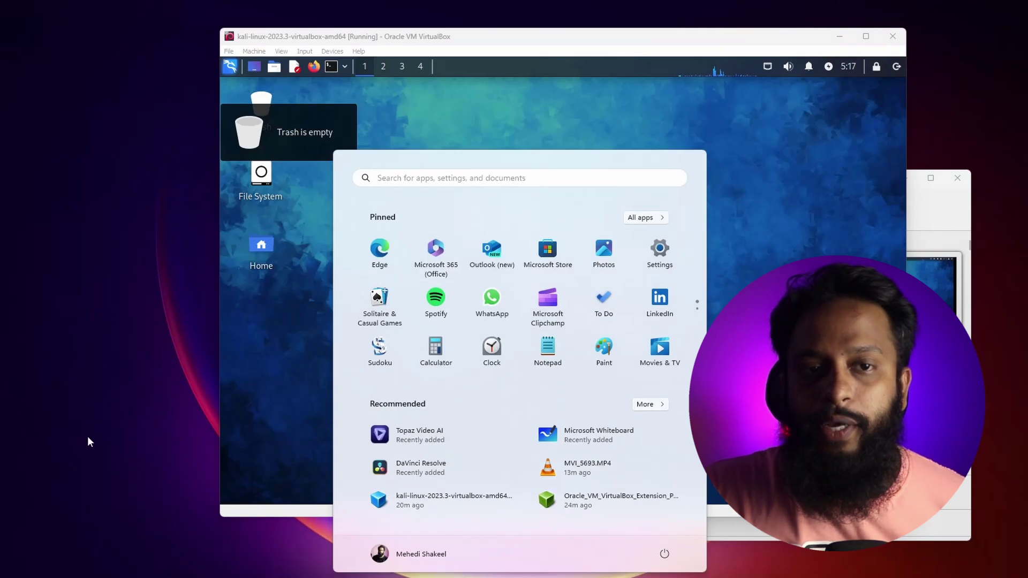
pyautogui.click(472, 48)
pyautogui.moveTo(493, 38); pyautogui.dragTo(325, 31)
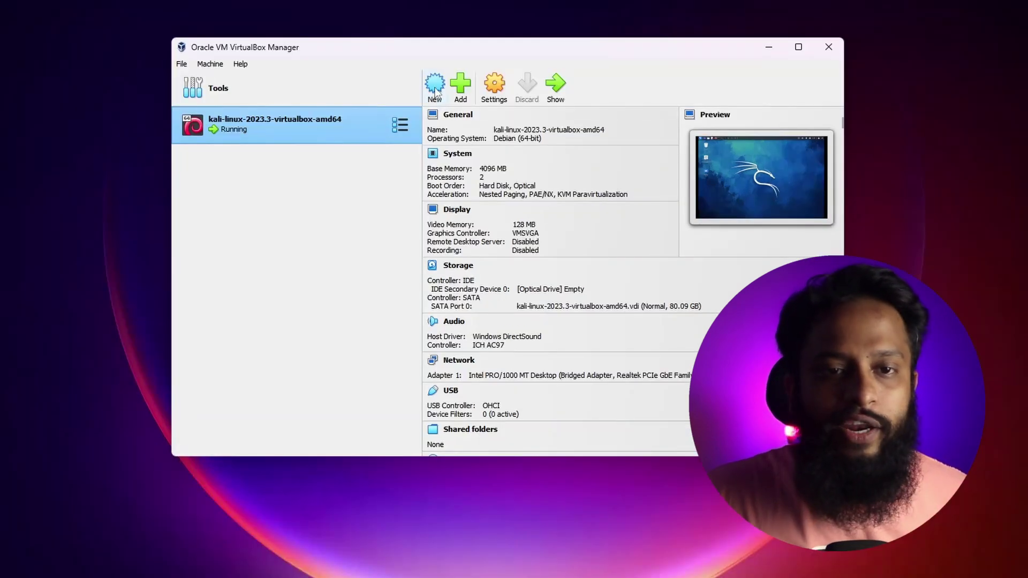
# - Start creating a new virtual machine in VirtualBox Manager and name it "Windows 10"
pyautogui.click(435, 86)
pyautogui.click(560, 357)
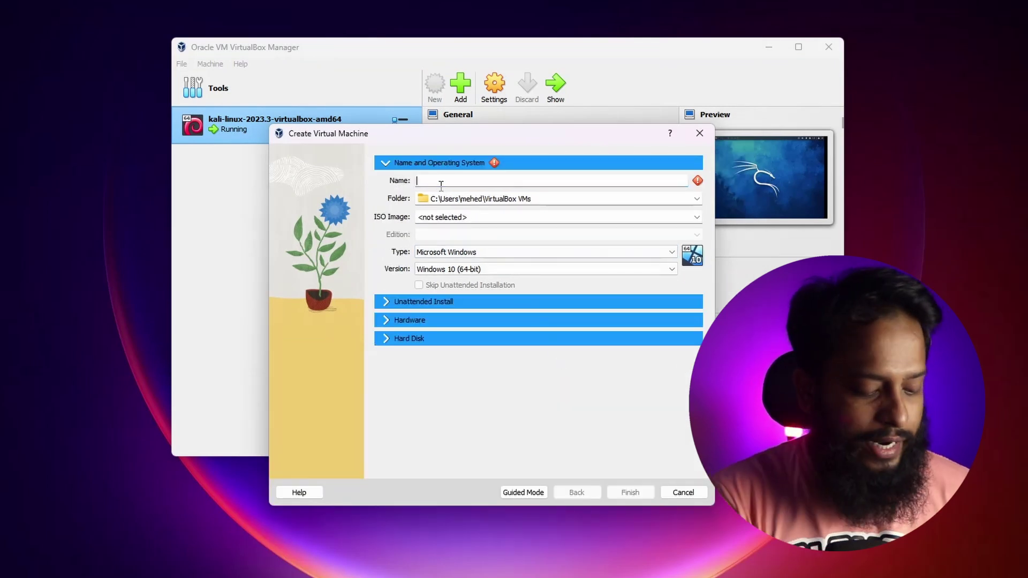
pyautogui.write('Windows 10')
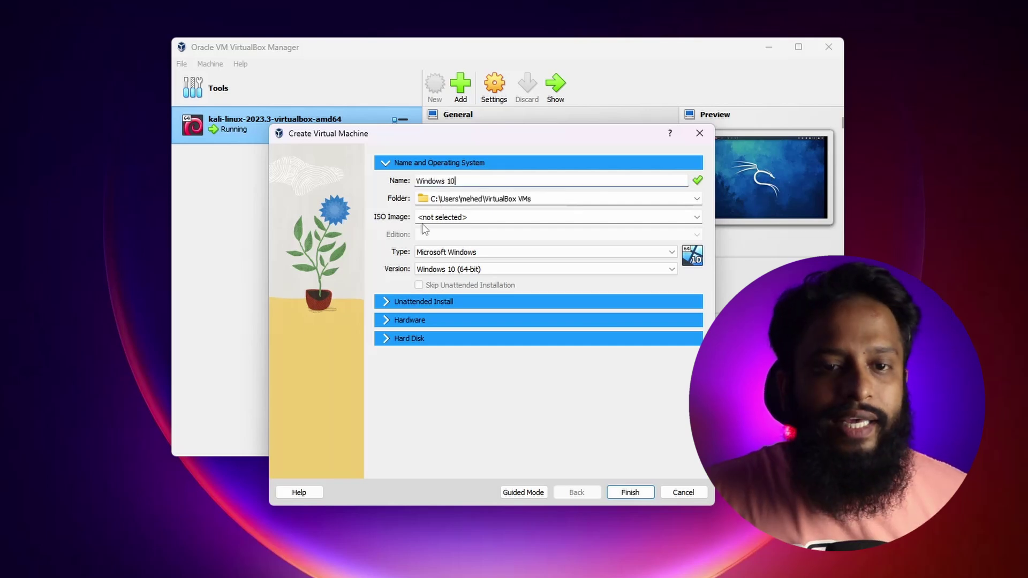
# - Choose Windows10.iso from E:\Operating Systems as the ISO image and enable Skip Unattended Installation
pyautogui.click(696, 217)
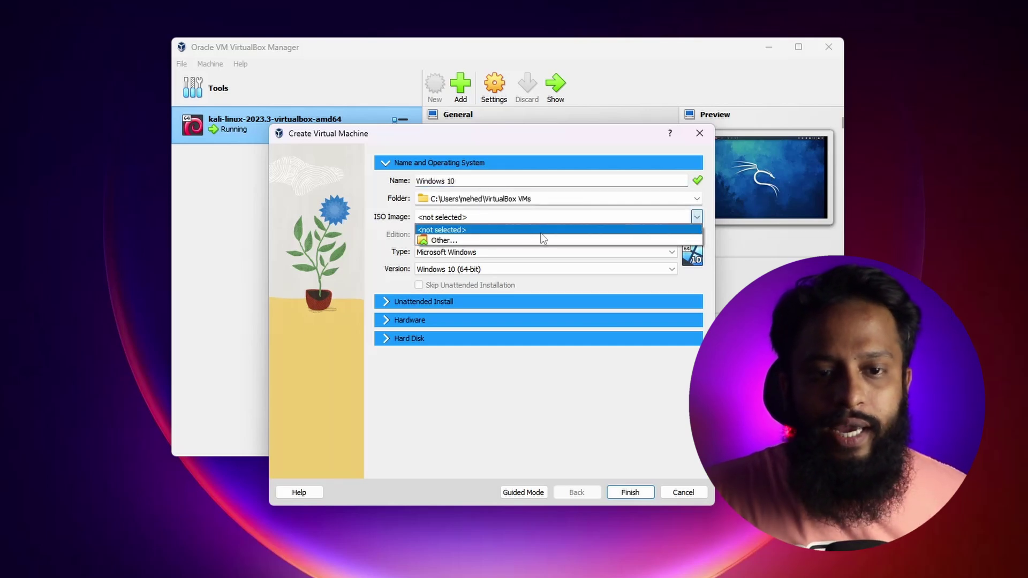
pyautogui.click(518, 240)
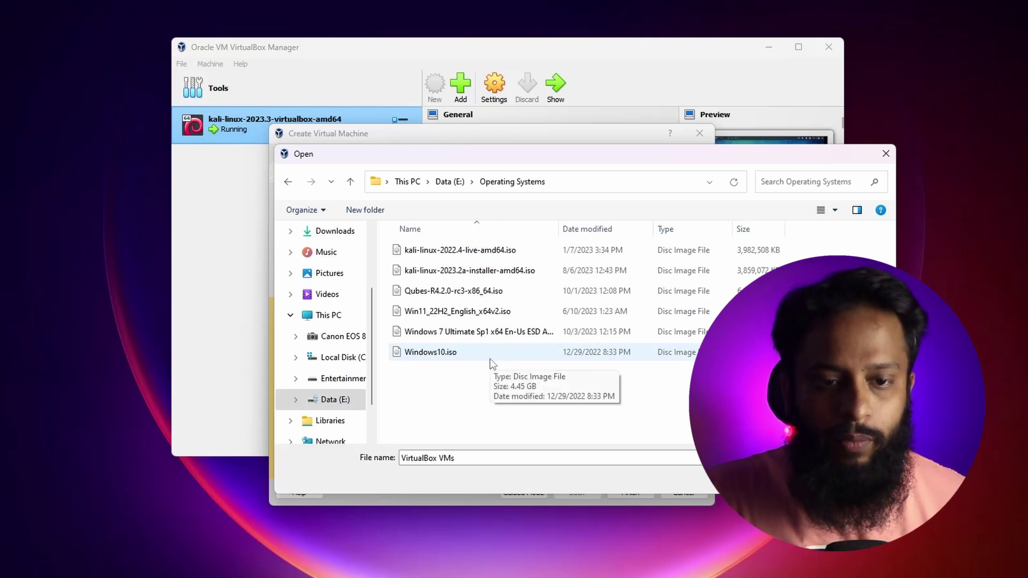
pyautogui.click(452, 355)
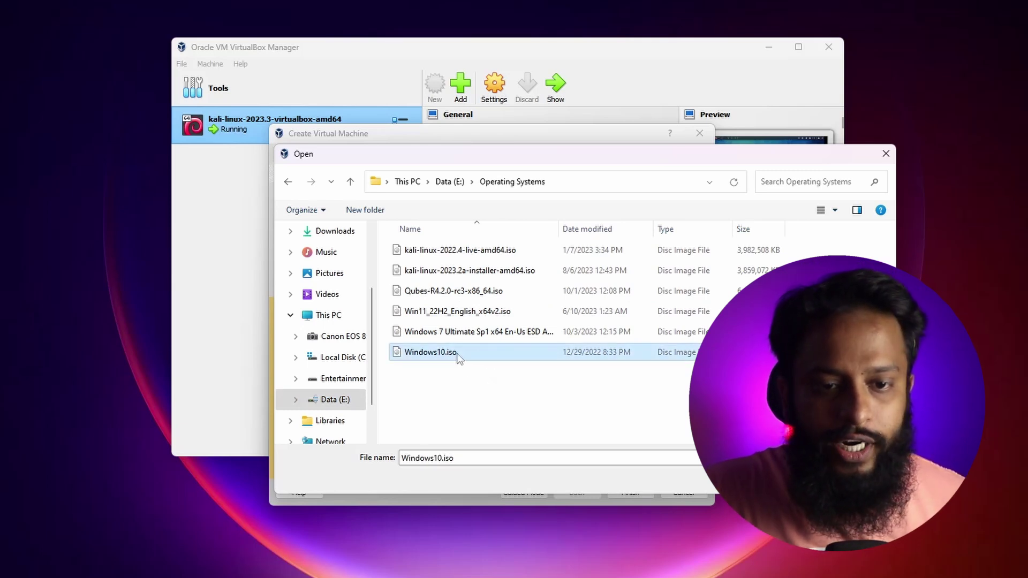
pyautogui.press('Return')
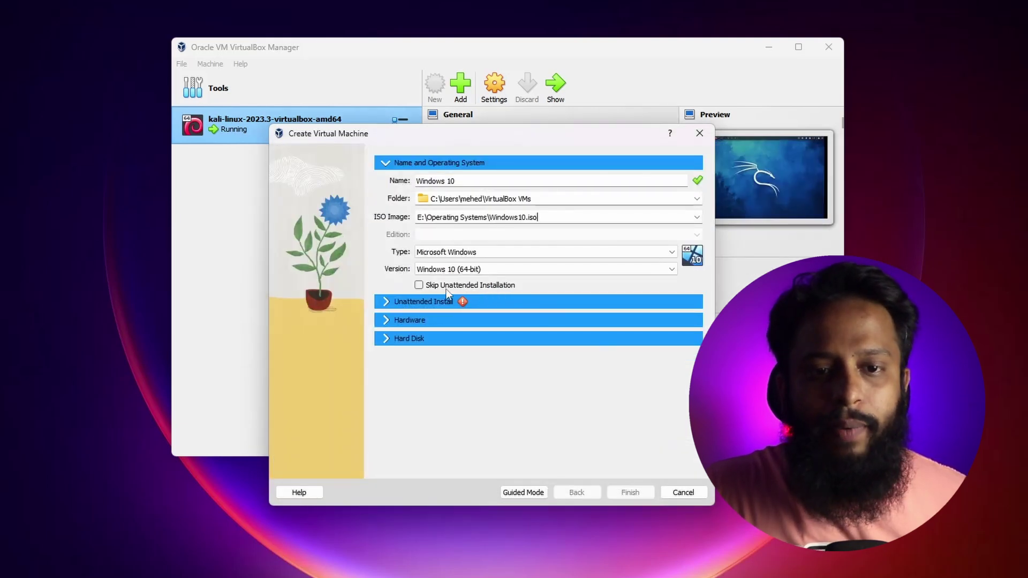
pyautogui.click(419, 286)
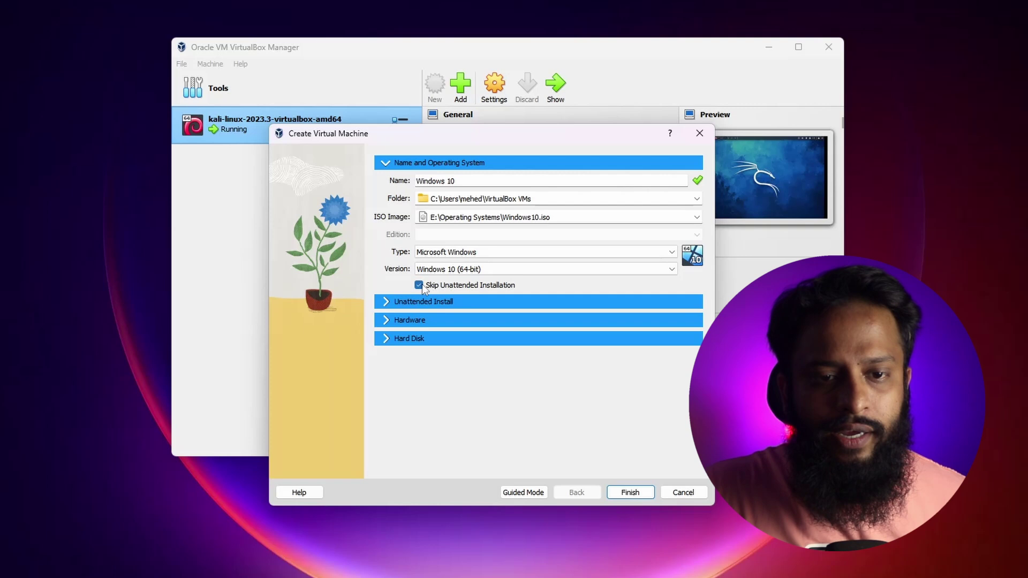
# - Set the new machine's hardware to 4096 MB of base memory and 2 processors
pyautogui.click(392, 321)
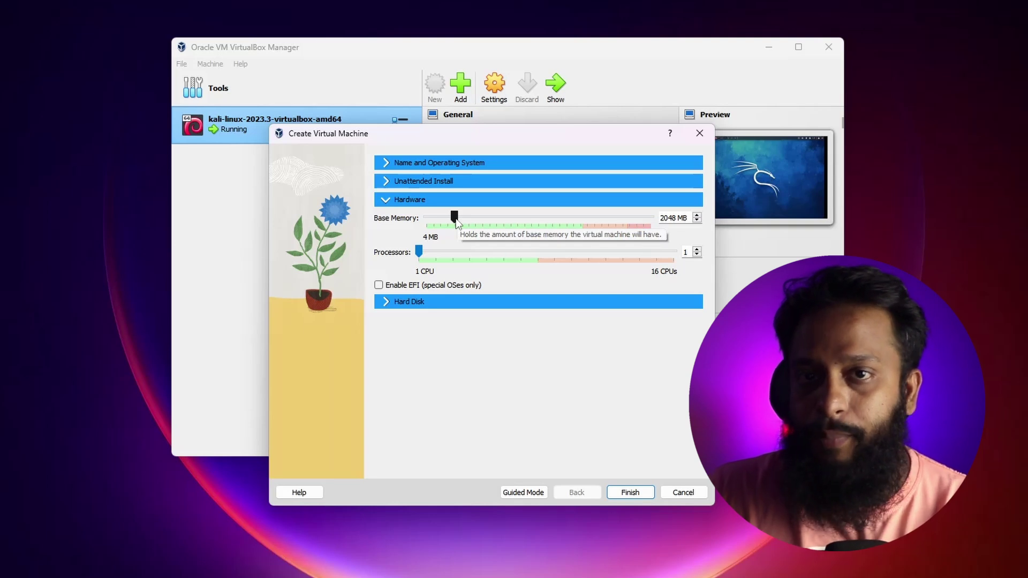
pyautogui.moveTo(456, 222); pyautogui.dragTo(462, 223)
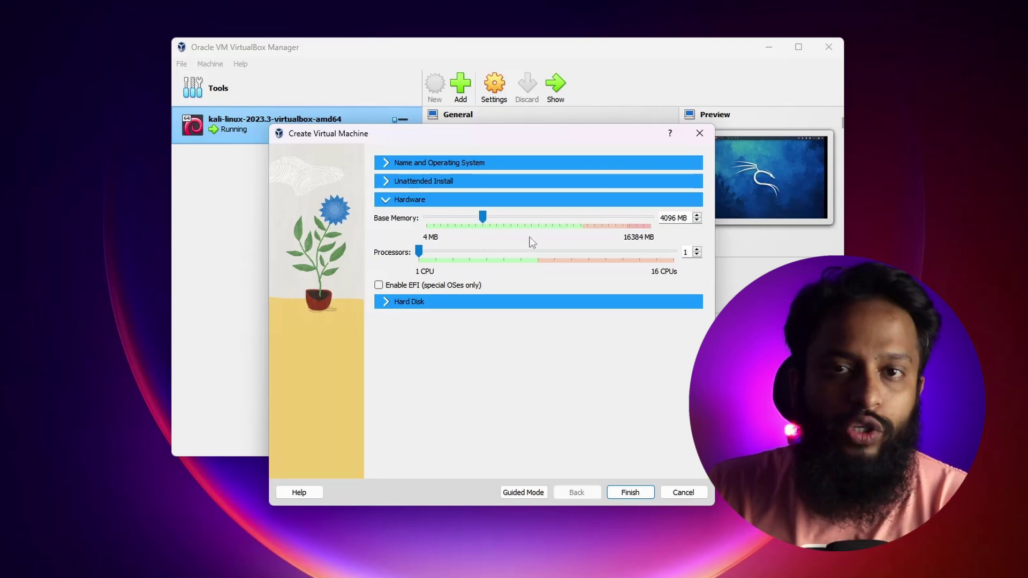
pyautogui.moveTo(420, 251); pyautogui.dragTo(421, 256)
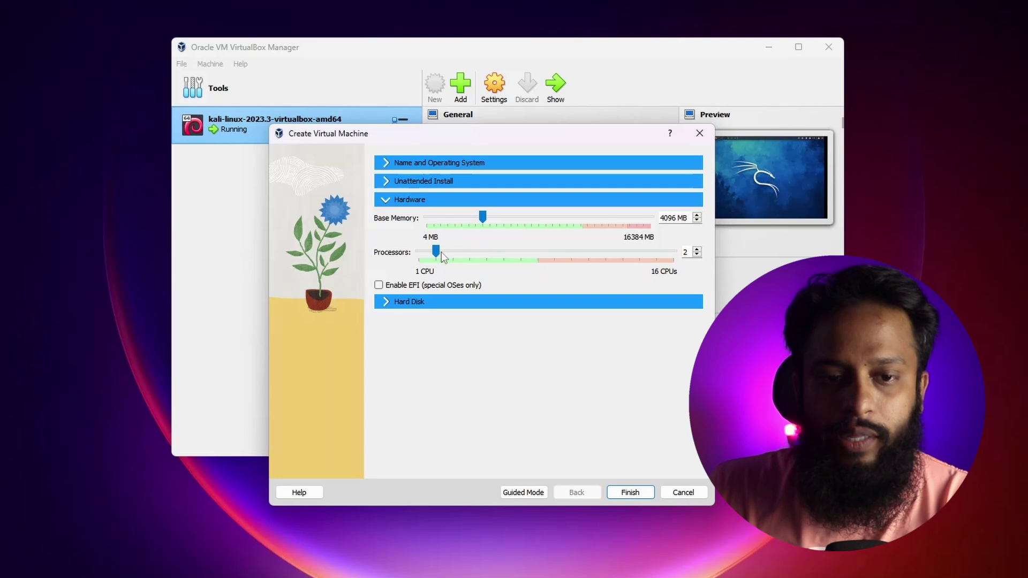
# - Set the new virtual hard disk's size to 80 GB and finish creating the machine
pyautogui.click(386, 302)
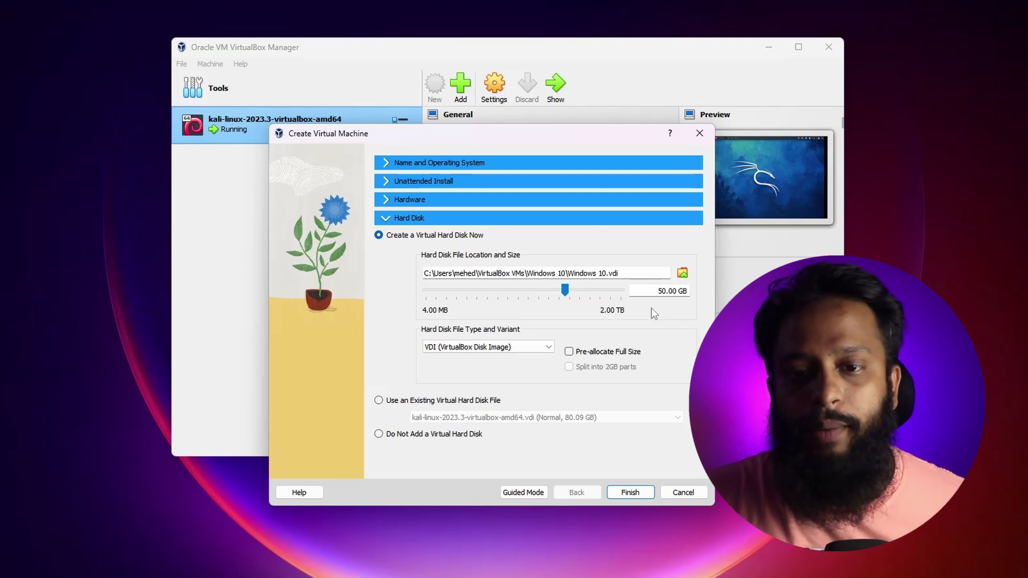
pyautogui.moveTo(584, 291); pyautogui.dragTo(571, 291)
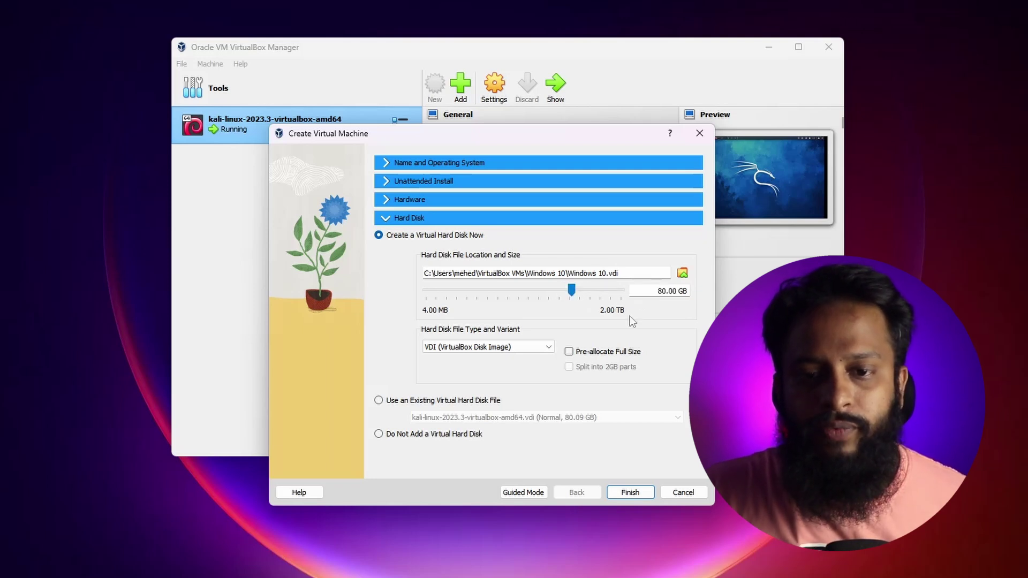
pyautogui.click(630, 488)
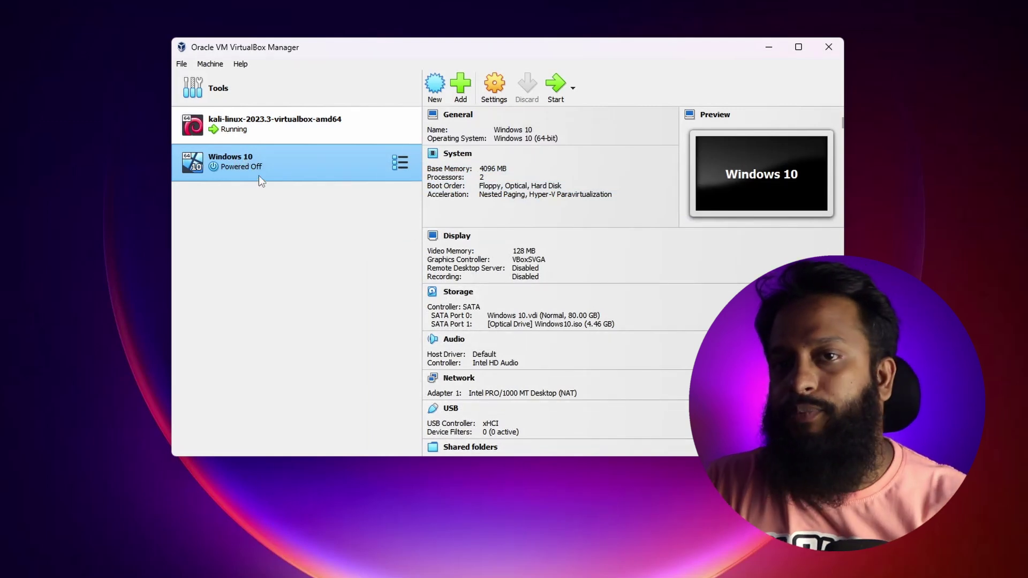
# - Start the Windows 10 virtual machine, minimize VirtualBox Manager and dismiss the notifications in the machine's window
pyautogui.click(556, 86)
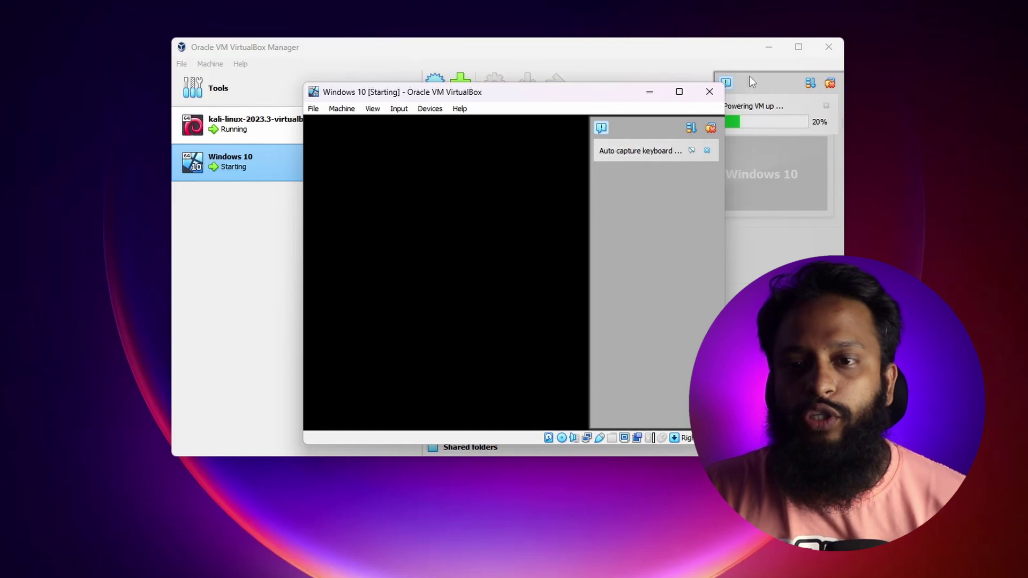
pyautogui.click(772, 45)
pyautogui.click(712, 128)
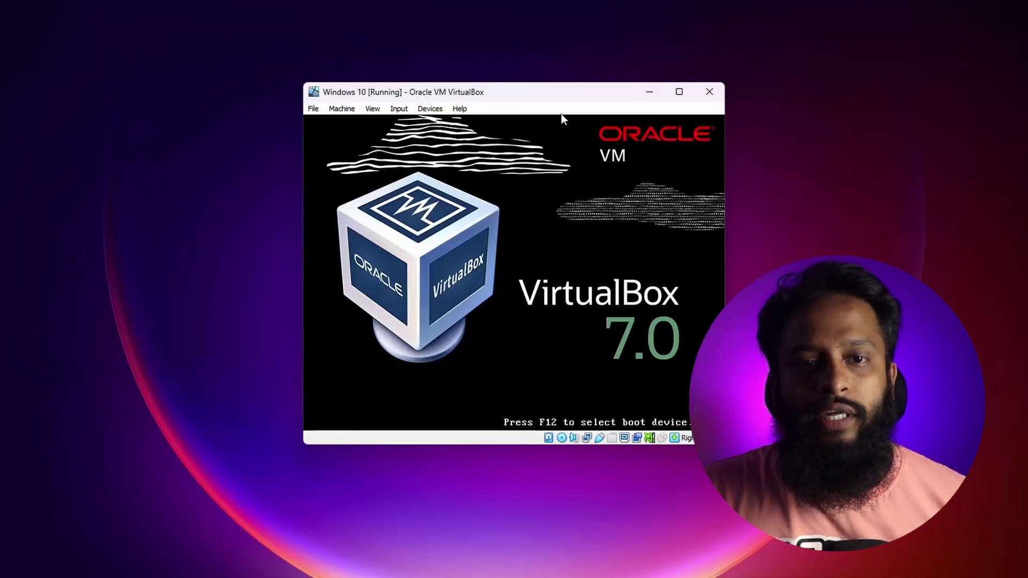
pyautogui.moveTo(528, 93); pyautogui.dragTo(470, 63)
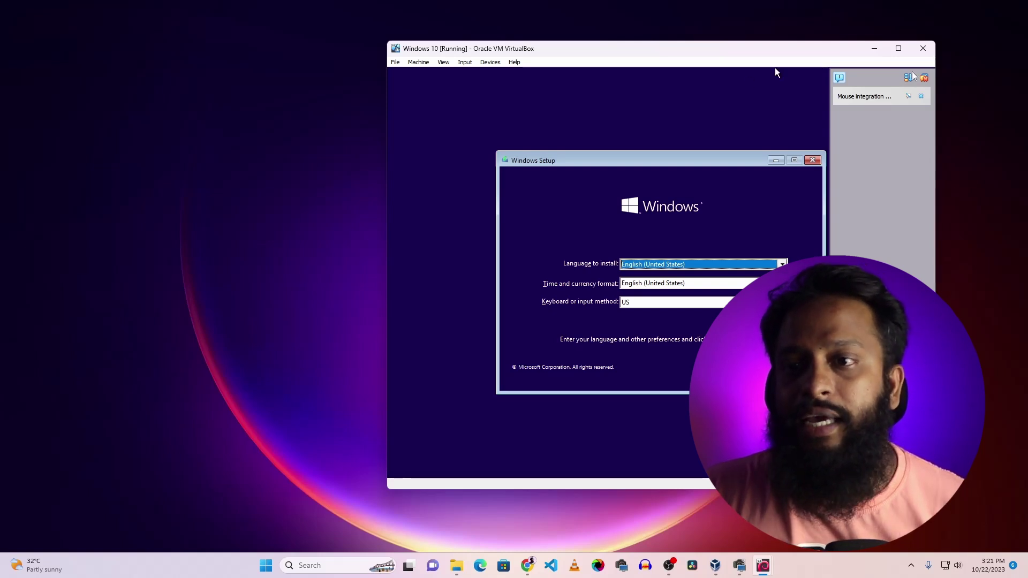
# - Clear the mouse integration notification, accept English (United States) and the US keyboard in Windows Setup, and start the installation
pyautogui.click(924, 78)
pyautogui.moveTo(728, 50); pyautogui.dragTo(599, 51)
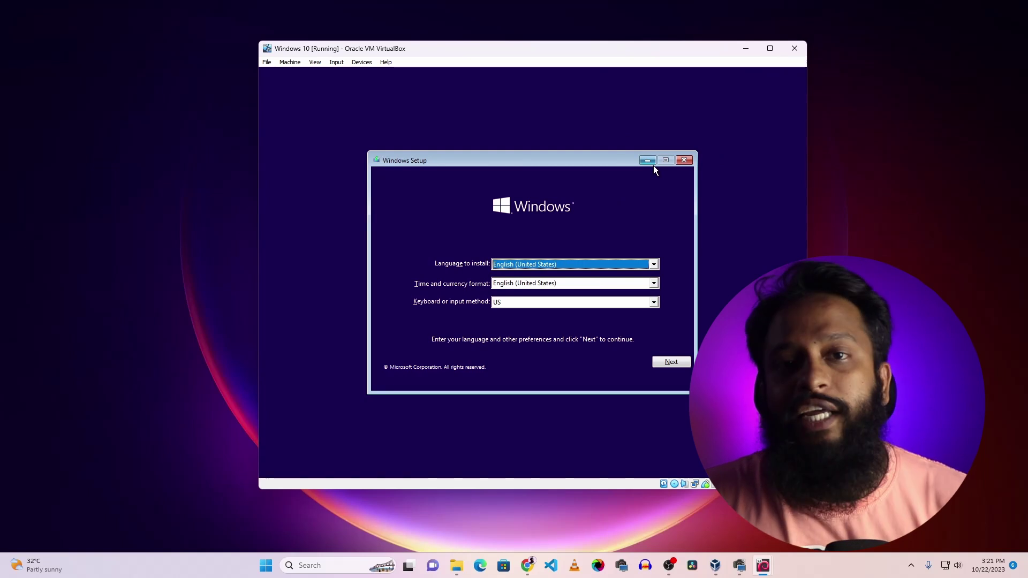
pyautogui.moveTo(544, 51); pyautogui.dragTo(406, 62)
pyautogui.press('Return')
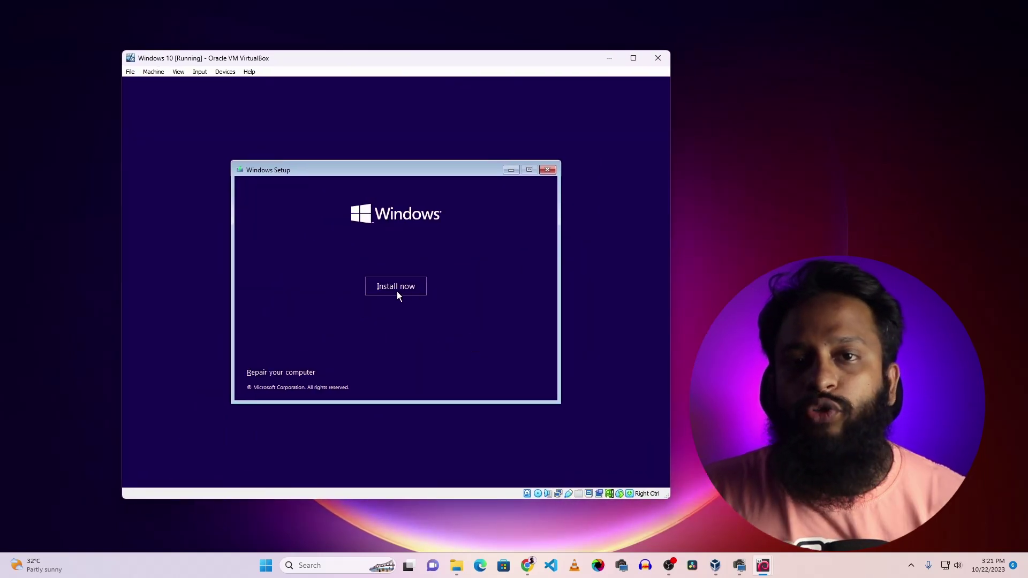
pyautogui.click(397, 290)
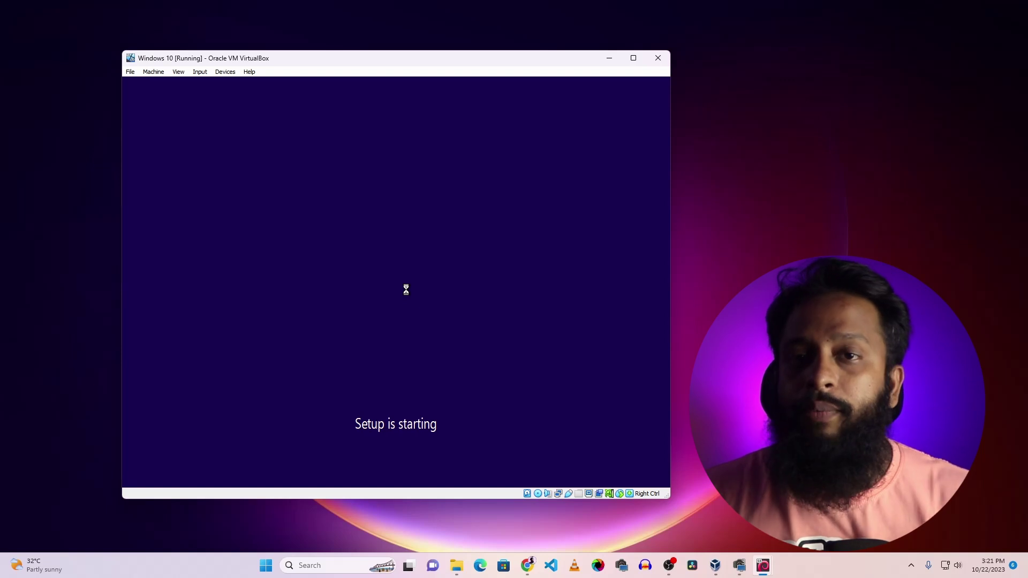
# - Move the Windows 10 machine's window aside and bring up the running Kali Linux machine's window beside it
pyautogui.moveTo(525, 66); pyautogui.dragTo(448, 45)
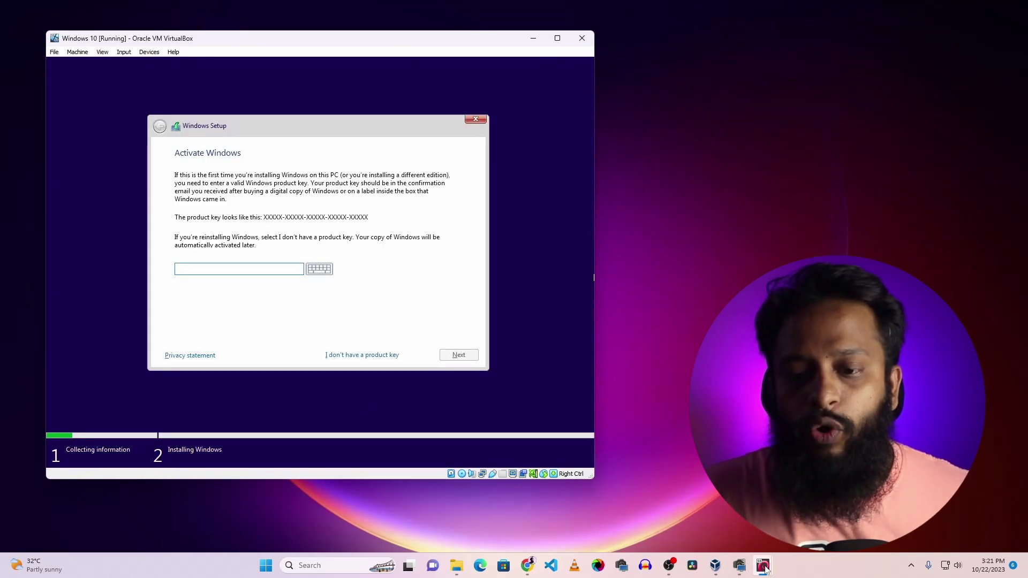
pyautogui.moveTo(763, 567)
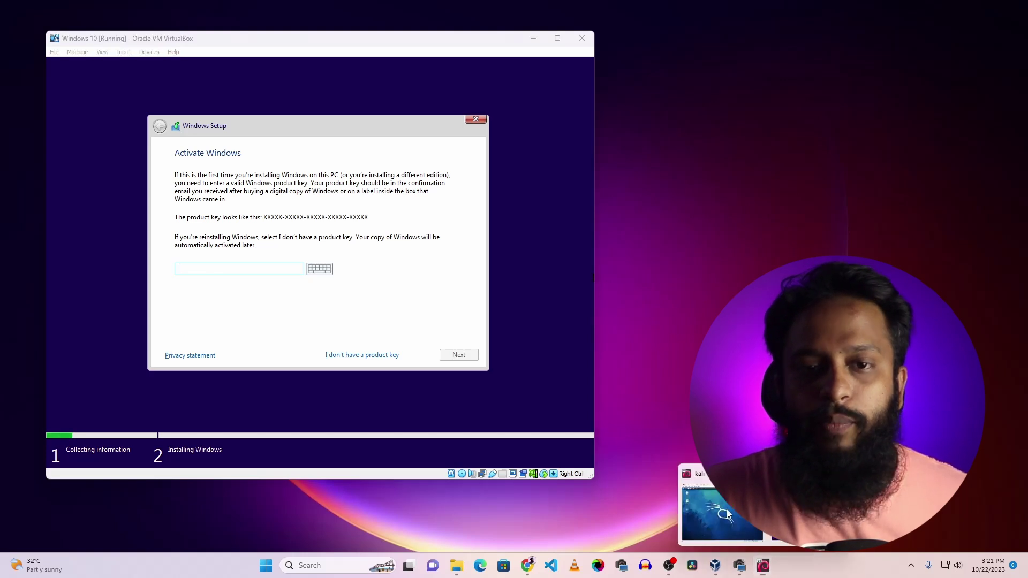
pyautogui.click(727, 514)
pyautogui.moveTo(450, 51); pyautogui.dragTo(669, 91)
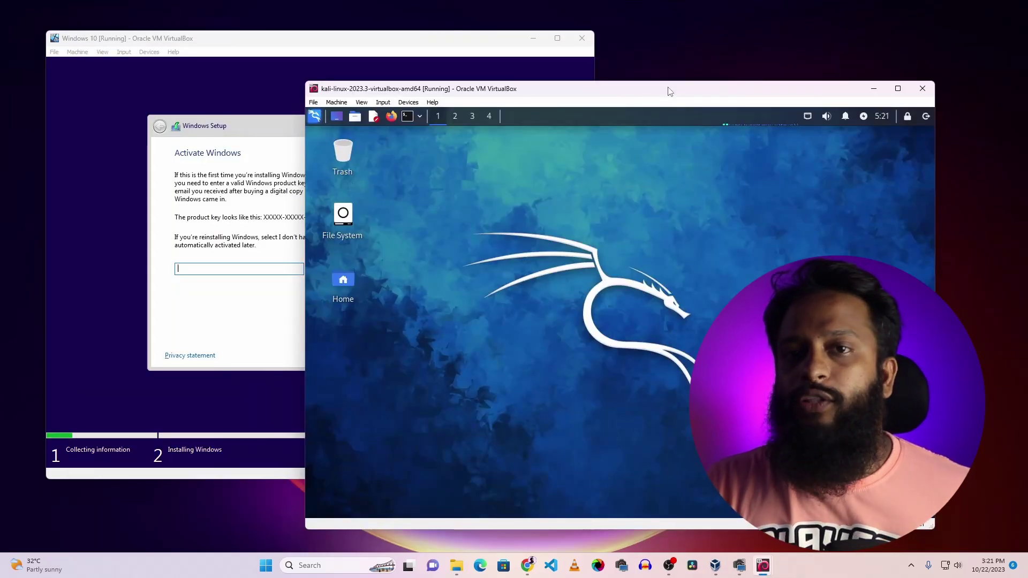